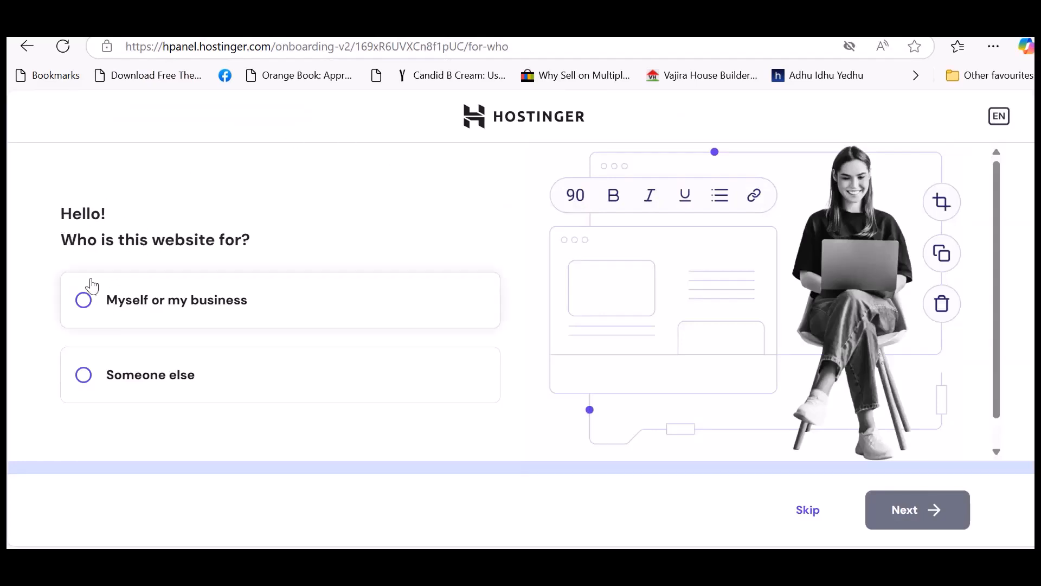
Indicate that the website is for myself or my business and choose to create a new website.
{"action": "left_click", "coordinate": [84, 302]}
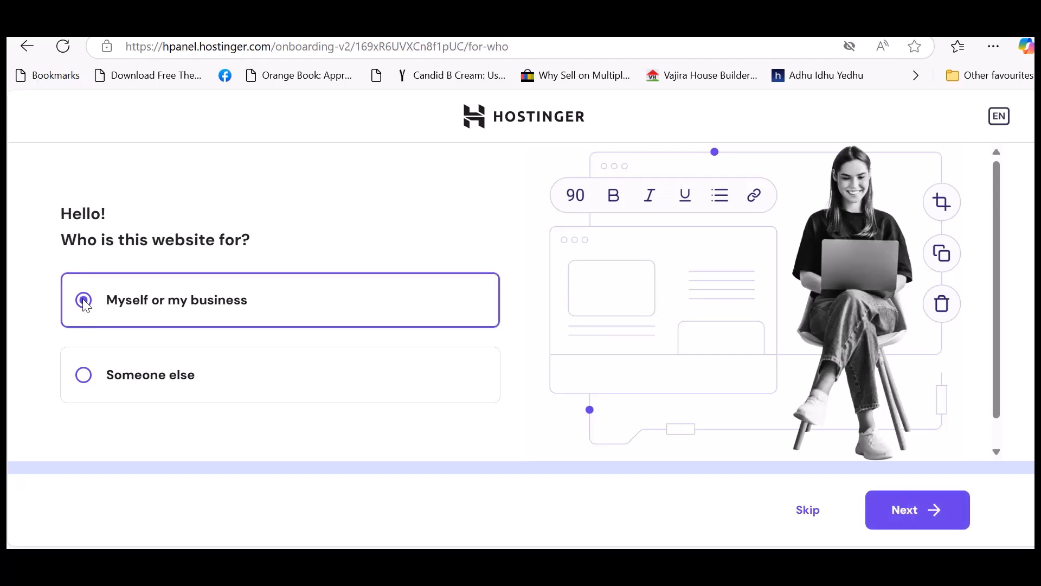
{"action": "left_click", "coordinate": [904, 513]}
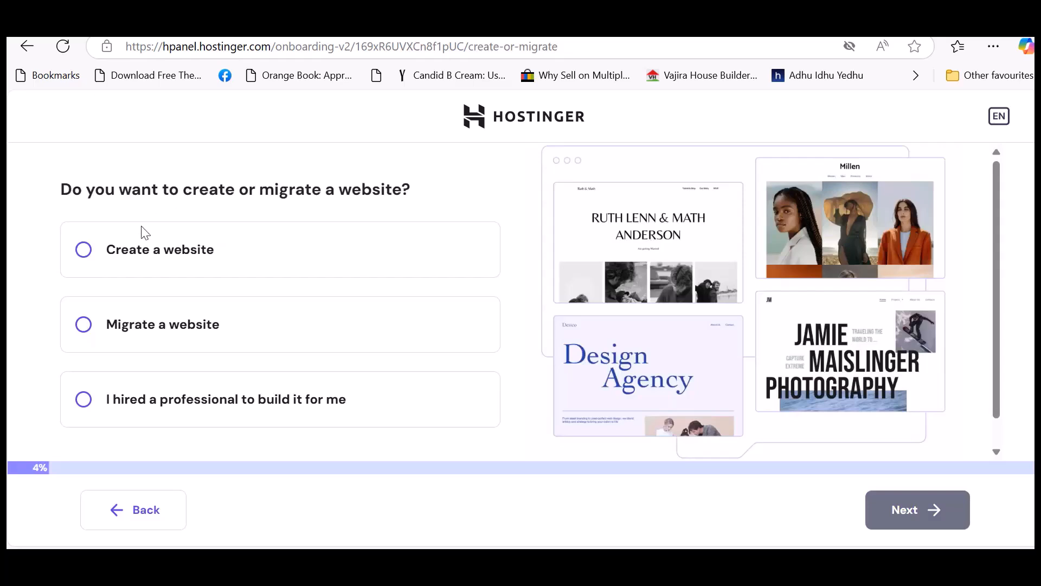
{"action": "left_click", "coordinate": [85, 251]}
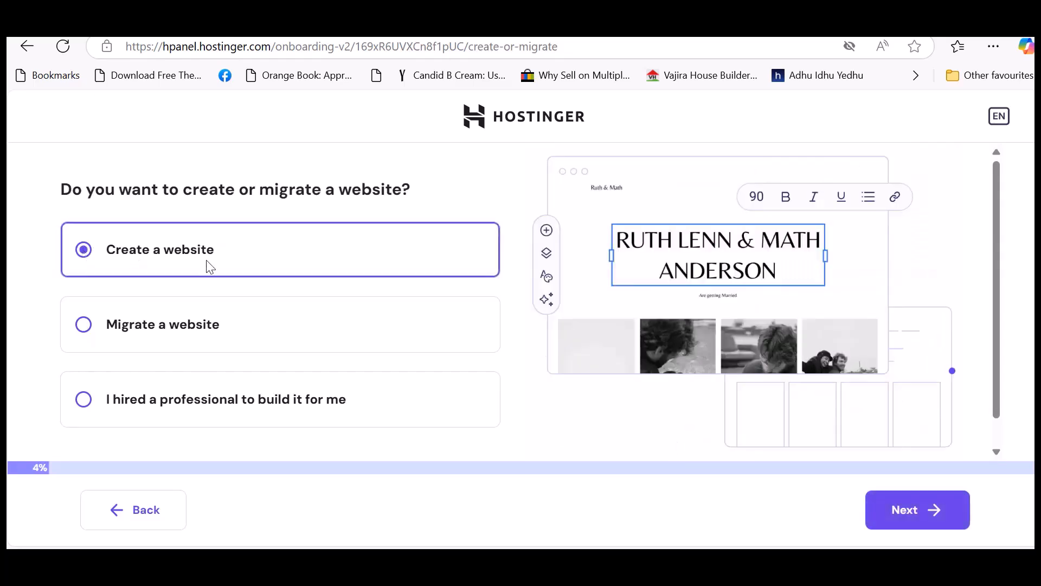
{"action": "left_click", "coordinate": [901, 498]}
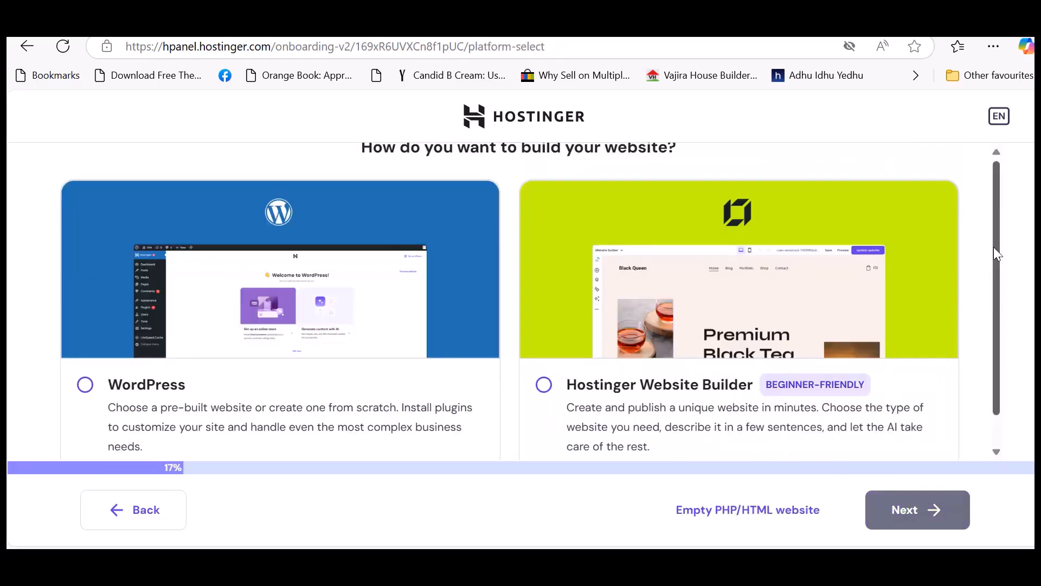
Select WordPress as the platform for building the website and continue to its login setup.
{"action": "scroll", "coordinate": [997, 253], "scroll_direction": "down", "scroll_amount": 1}
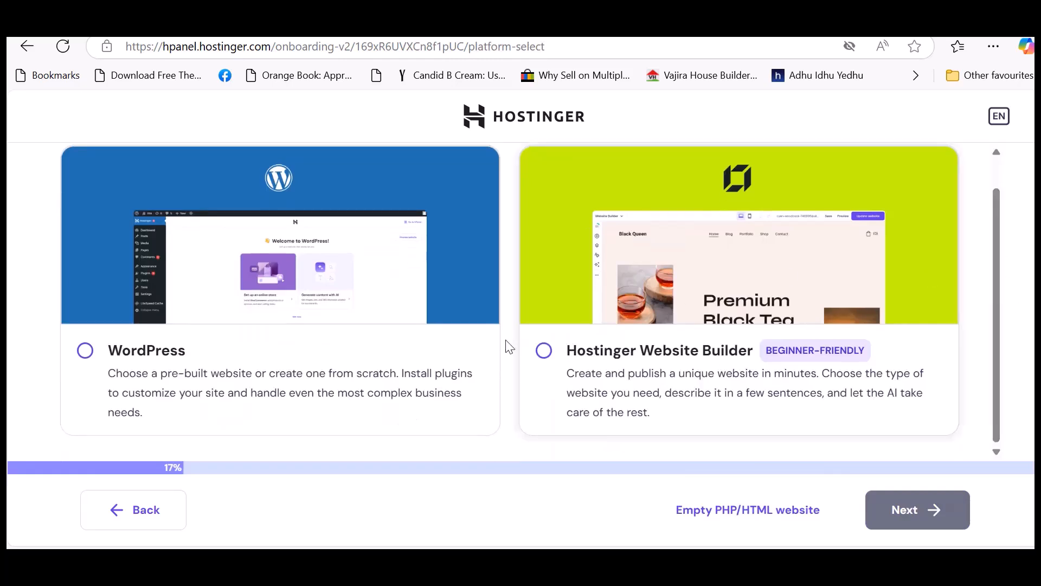
{"action": "left_click", "coordinate": [92, 352]}
{"action": "left_click", "coordinate": [903, 515]}
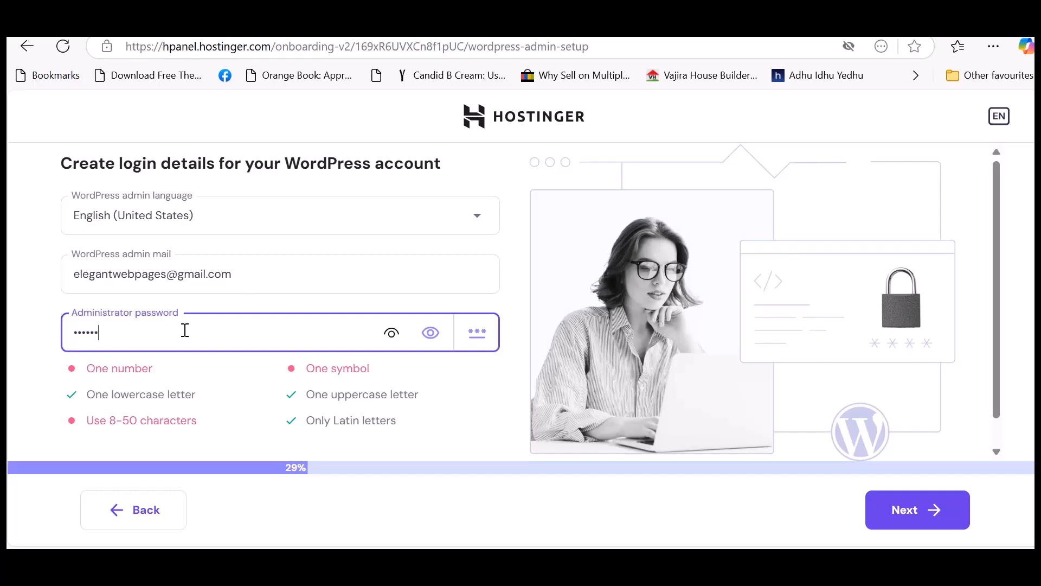
Enter the WordPress administrator password, reveal it to check it, and submit the login details.
{"action": "type", "text": "@"}
{"action": "left_click", "coordinate": [390, 336]}
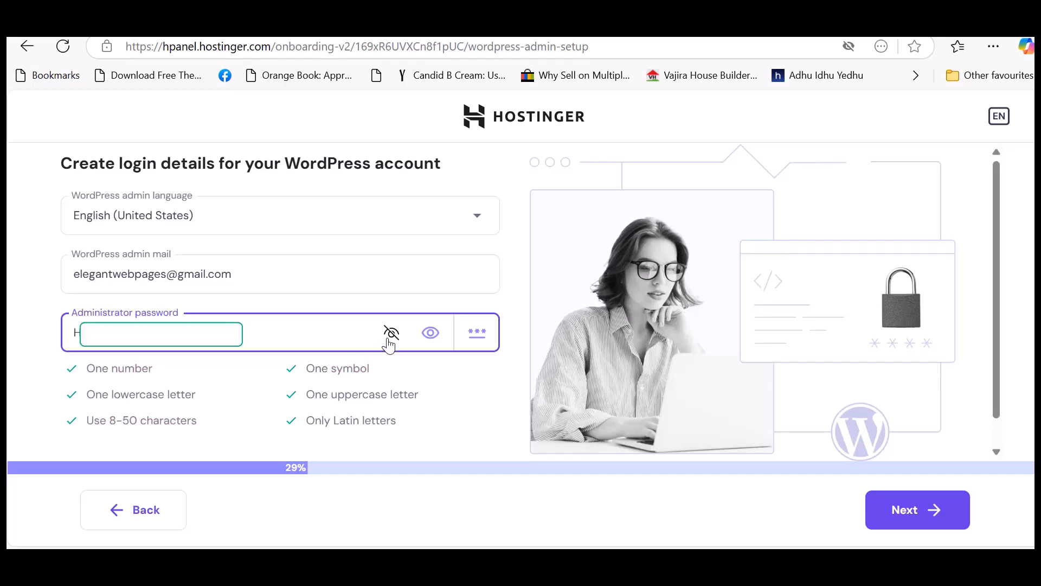
{"action": "left_click", "coordinate": [894, 512]}
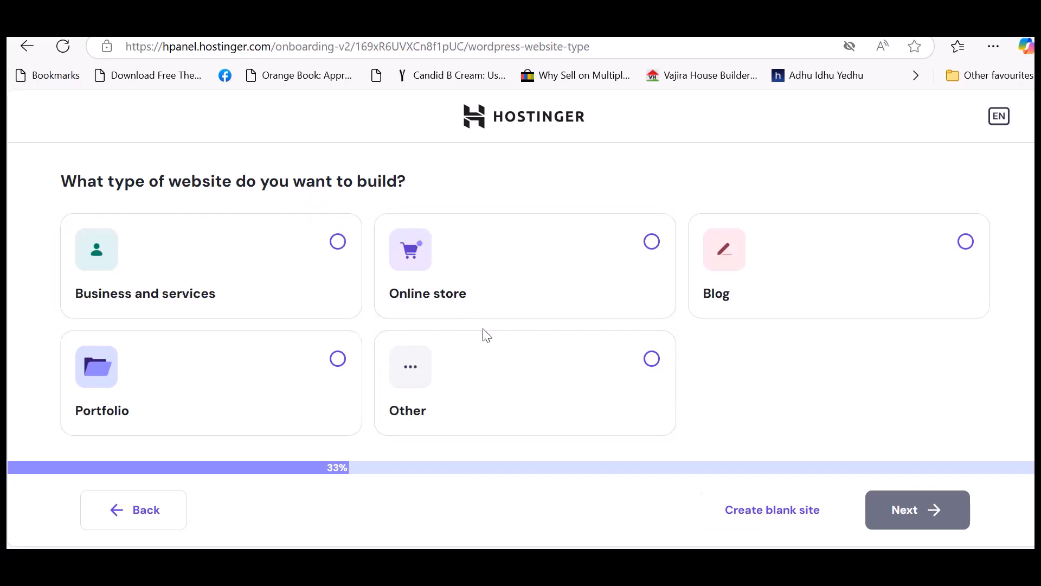
Choose a blank site and select ziyadaia.com as the free domain from the suggestions for "ziyadaia".
{"action": "left_click", "coordinate": [771, 524]}
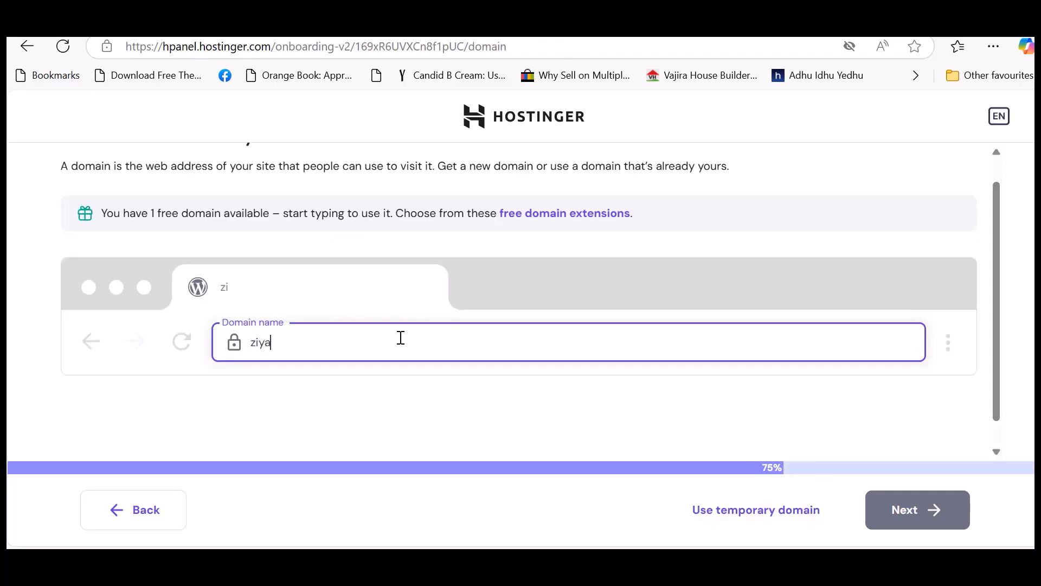
{"action": "left_click_drag", "start_coordinate": [997, 225], "coordinate": [1011, 300]}
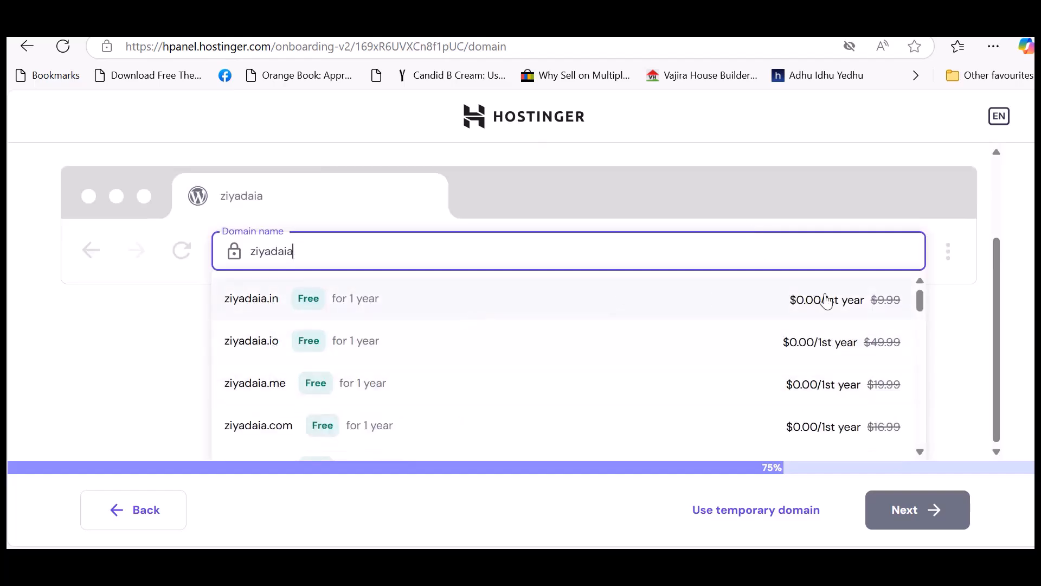
{"action": "mouse_move", "coordinate": [919, 298]}
{"action": "left_mouse_down"}
{"action": "mouse_move", "coordinate": [909, 443]}
{"action": "mouse_move", "coordinate": [939, 299]}
{"action": "left_mouse_up"}
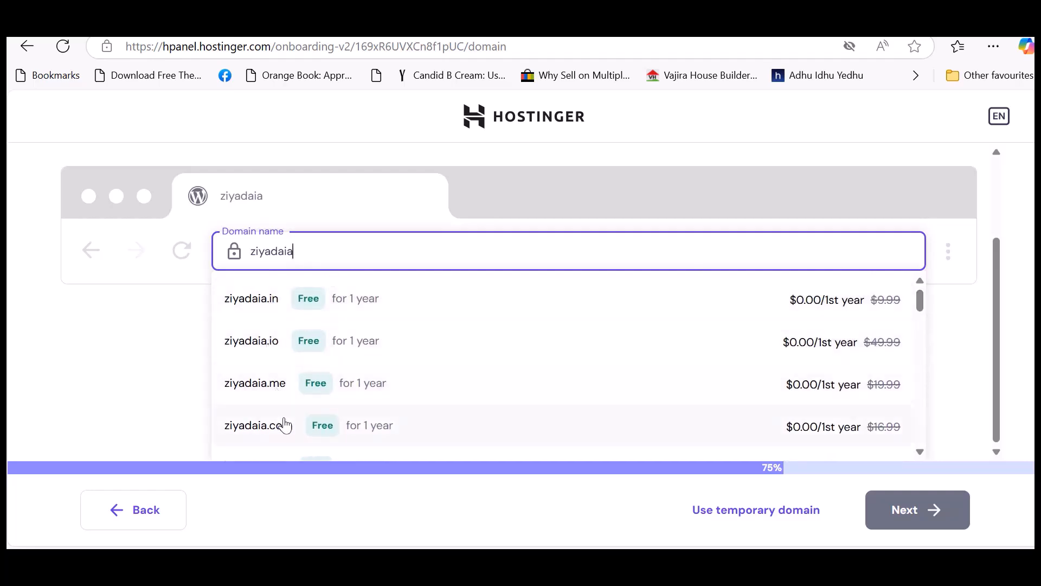
{"action": "scroll", "coordinate": [506, 391], "scroll_direction": "down", "scroll_amount": 1}
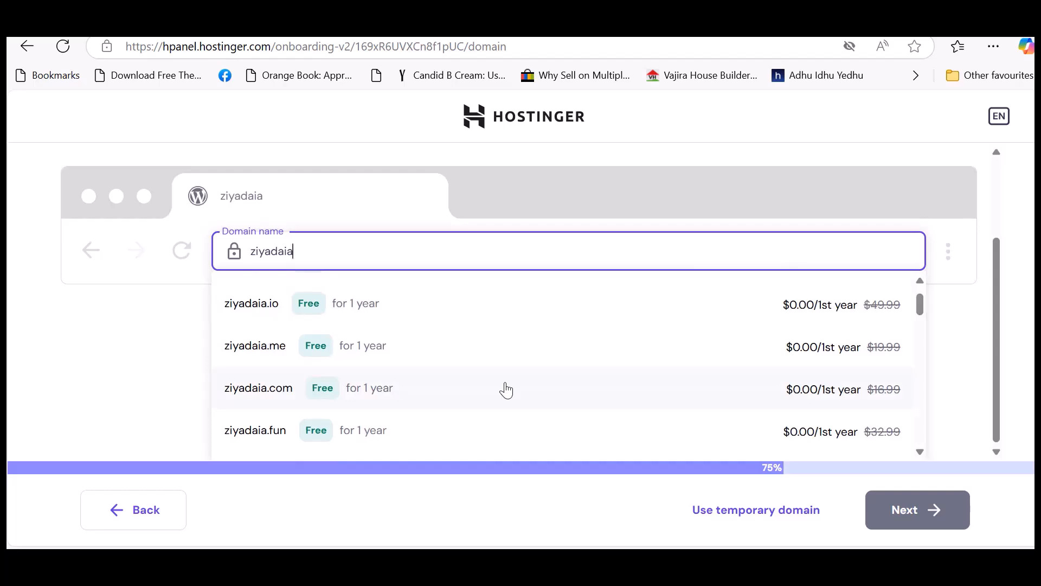
{"action": "left_click", "coordinate": [505, 391]}
{"action": "left_click", "coordinate": [893, 516]}
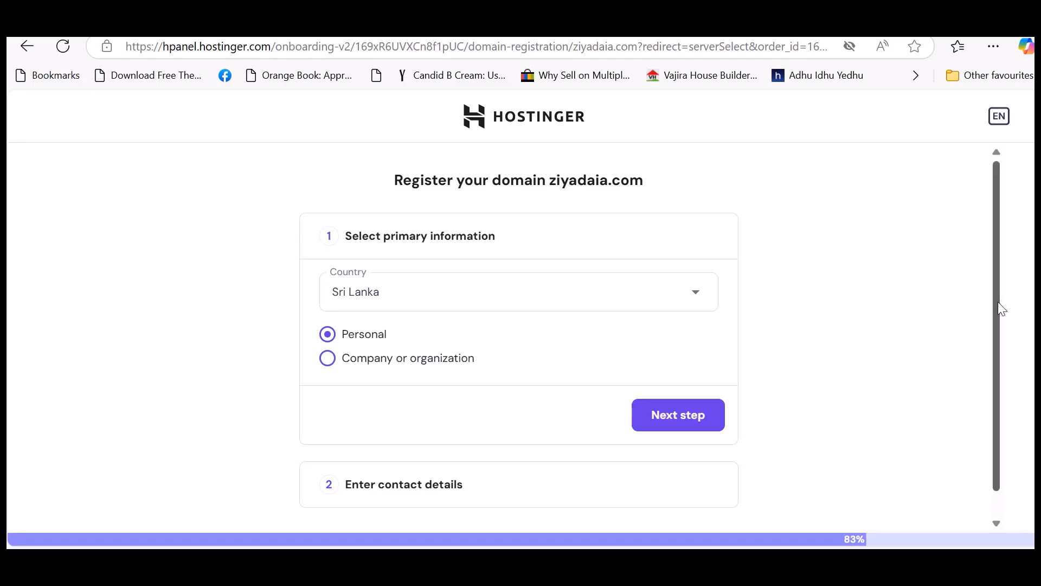
Register ziyadaia.com as a personal domain in Sri Lanka and complete the registrant's contact details.
{"action": "scroll", "coordinate": [998, 302], "scroll_direction": "down", "scroll_amount": 1}
{"action": "left_click", "coordinate": [664, 396]}
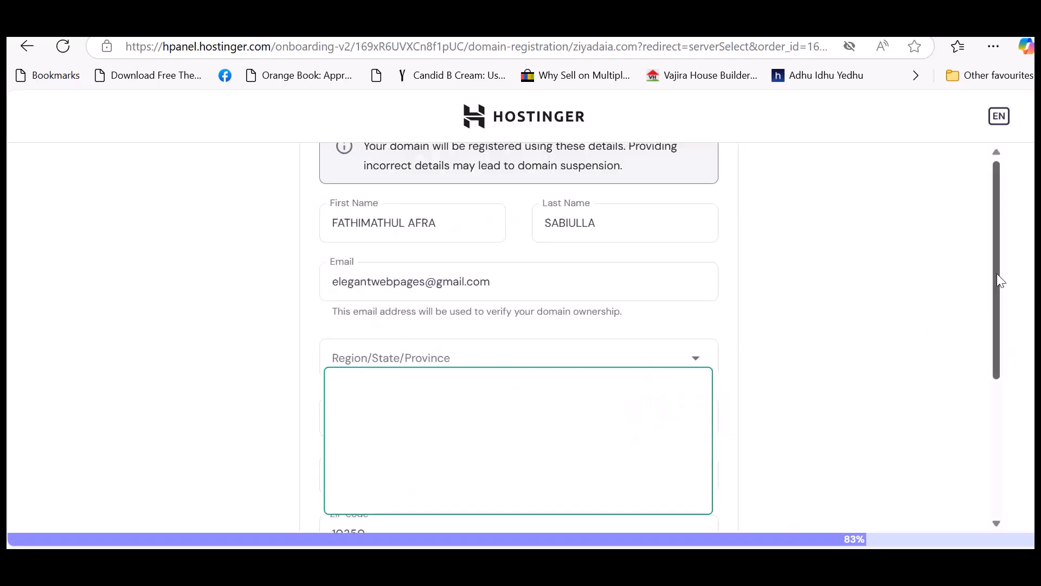
{"action": "left_click", "coordinate": [465, 225]}
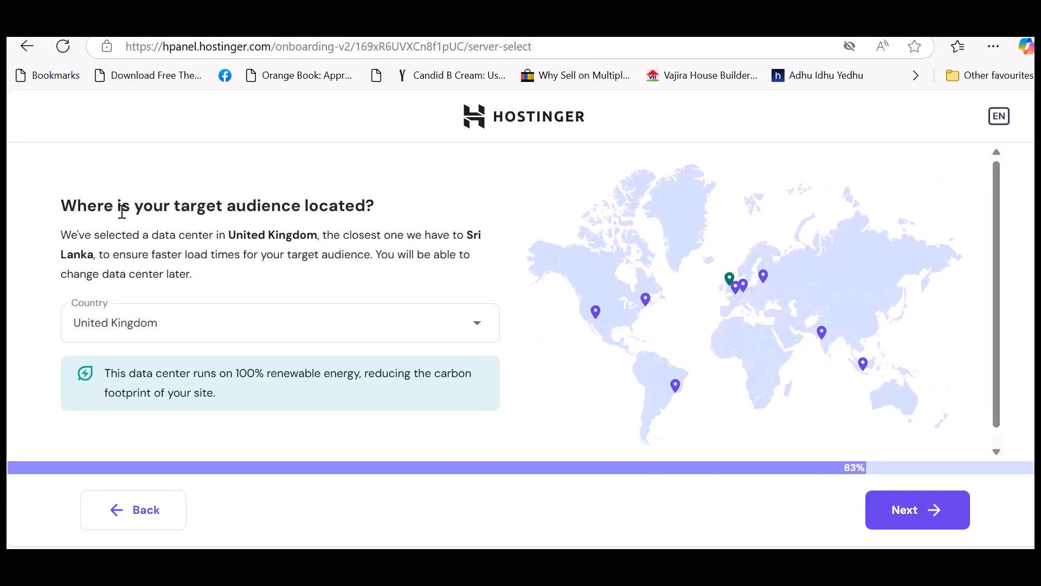
Select the data center country for the target audience and start building the site.
{"action": "scroll", "coordinate": [1002, 283], "scroll_direction": "down", "scroll_amount": 1}
{"action": "mouse_move", "coordinate": [1000, 278]}
{"action": "left_mouse_down"}
{"action": "mouse_move", "coordinate": [1002, 287]}
{"action": "mouse_move", "coordinate": [1003, 271]}
{"action": "left_mouse_up"}
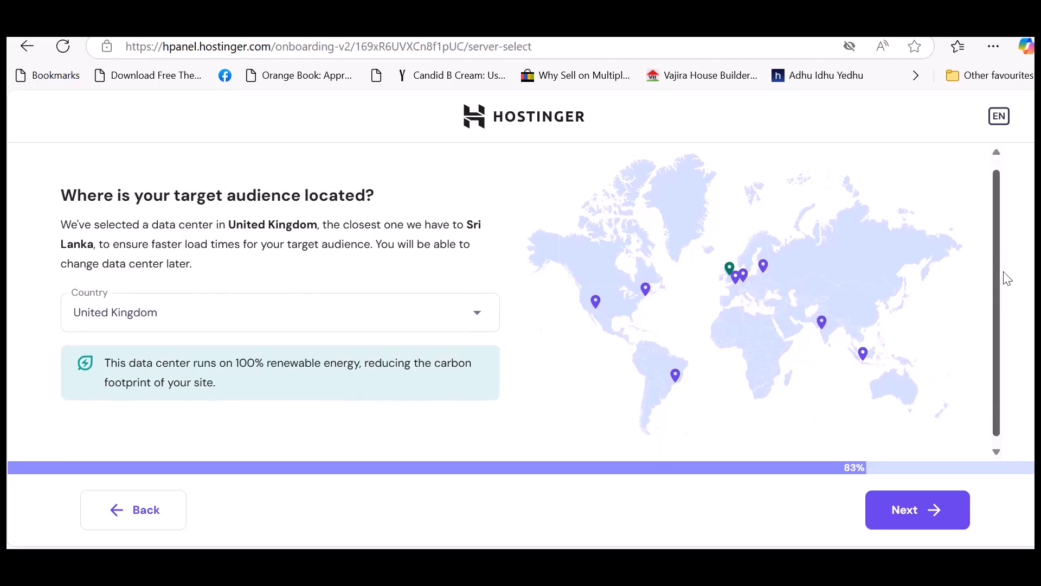
{"action": "left_click", "coordinate": [477, 314]}
{"action": "left_click_drag", "start_coordinate": [495, 353], "coordinate": [495, 382]}
{"action": "left_click", "coordinate": [114, 357]}
{"action": "left_click", "coordinate": [904, 513]}
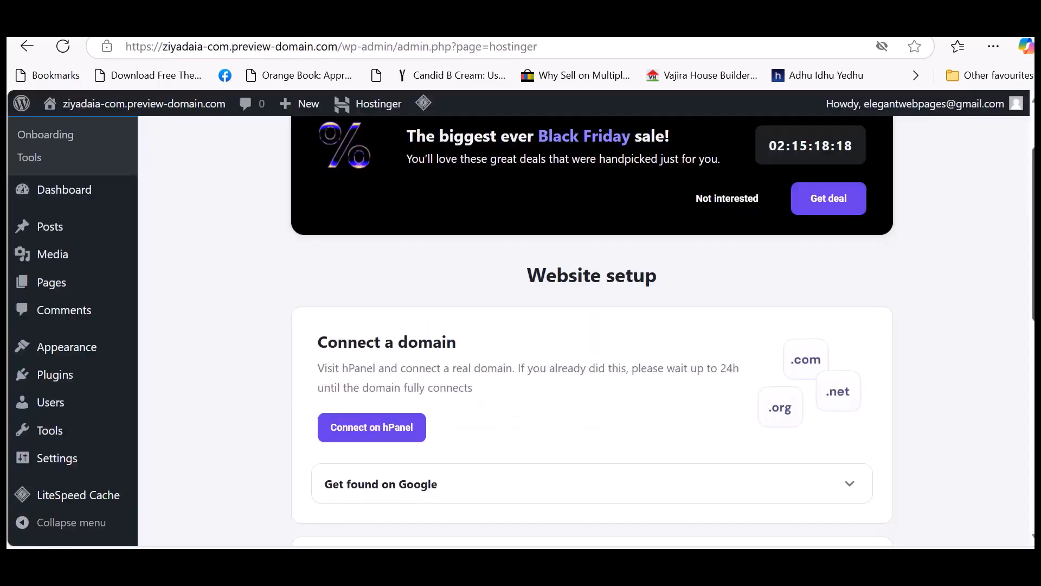
{"action": "scroll", "coordinate": [592, 331], "scroll_direction": "down", "scroll_amount": 1}
{"action": "scroll", "coordinate": [592, 330], "scroll_direction": "up", "scroll_amount": 2}
{"action": "scroll", "coordinate": [592, 330], "scroll_direction": "down", "scroll_amount": 1}
{"action": "scroll", "coordinate": [593, 330], "scroll_direction": "up", "scroll_amount": 1}
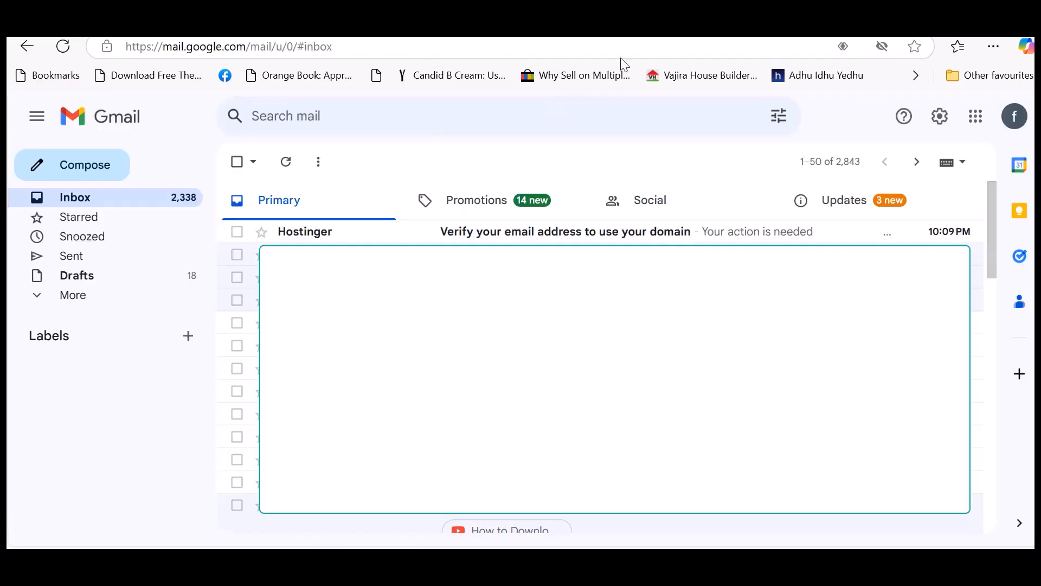
Open Hostinger's domain verification message in the Gmail inbox, verify the email address for ziyadaia.com, and return to the hosting websites list.
{"action": "left_click", "coordinate": [538, 237]}
{"action": "left_click_drag", "start_coordinate": [988, 242], "coordinate": [997, 311]}
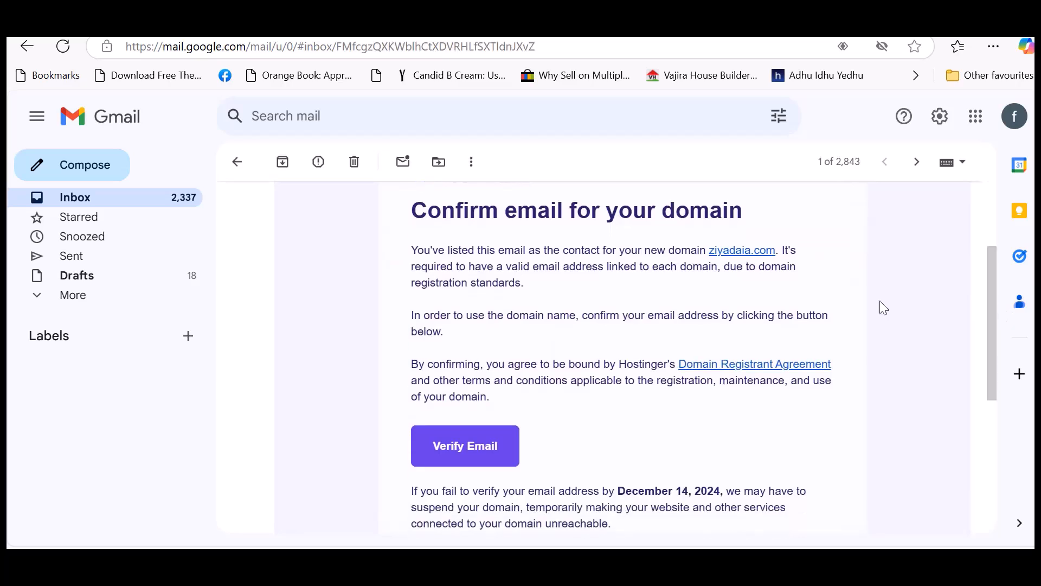
{"action": "left_click", "coordinate": [501, 446]}
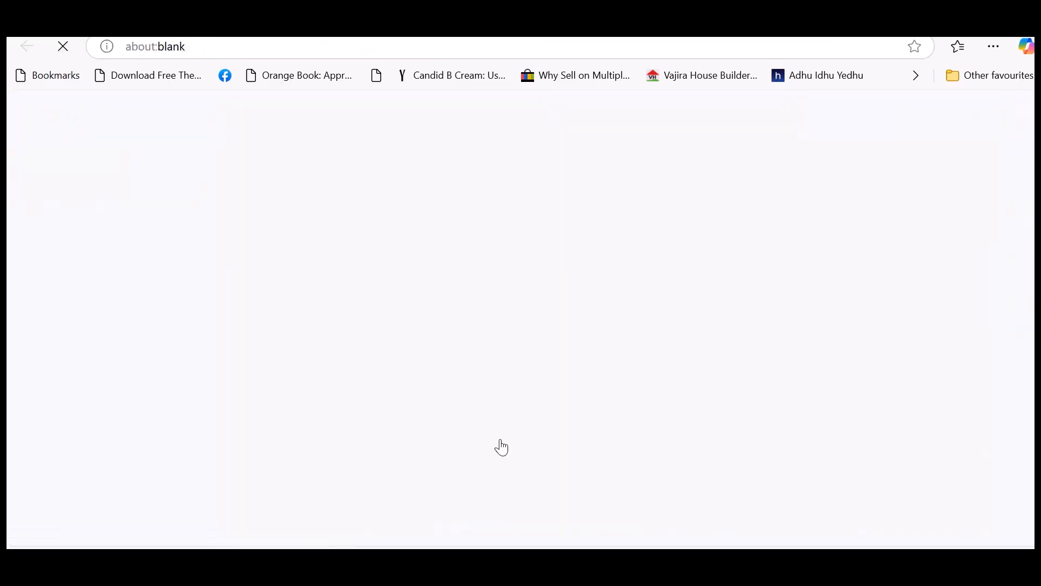
{"action": "left_click", "coordinate": [344, 408]}
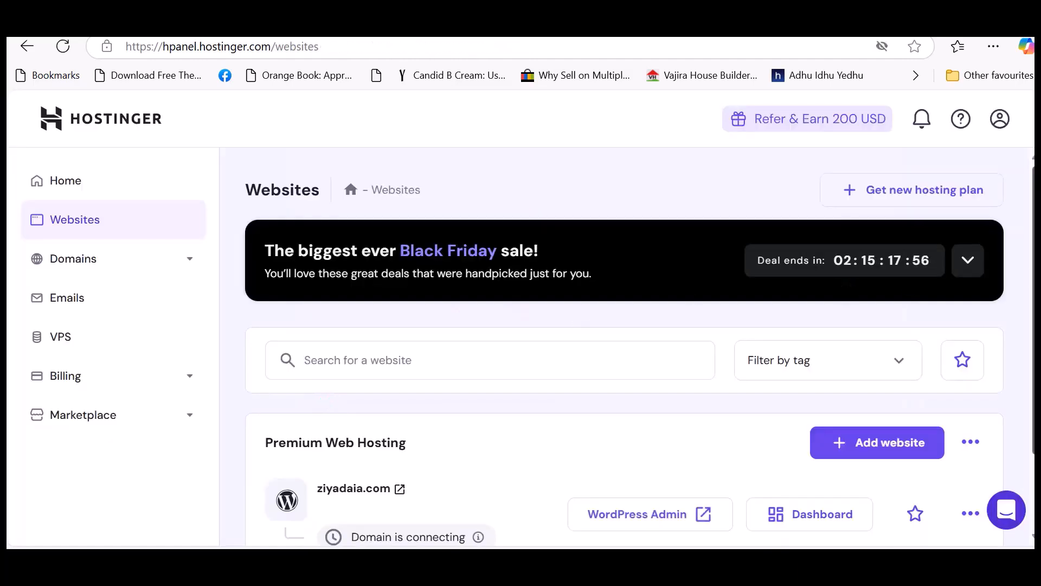
Open the WordPress admin area of ziyadaia.com and go to its Dashboard home.
{"action": "scroll", "coordinate": [639, 350], "scroll_direction": "down", "scroll_amount": 1}
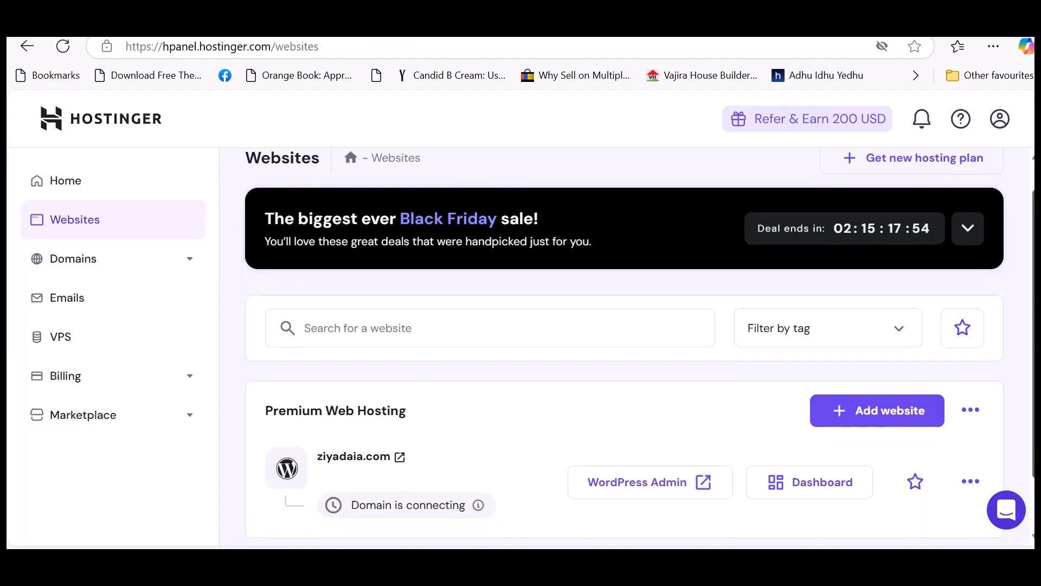
{"action": "scroll", "coordinate": [625, 329], "scroll_direction": "down", "scroll_amount": 1}
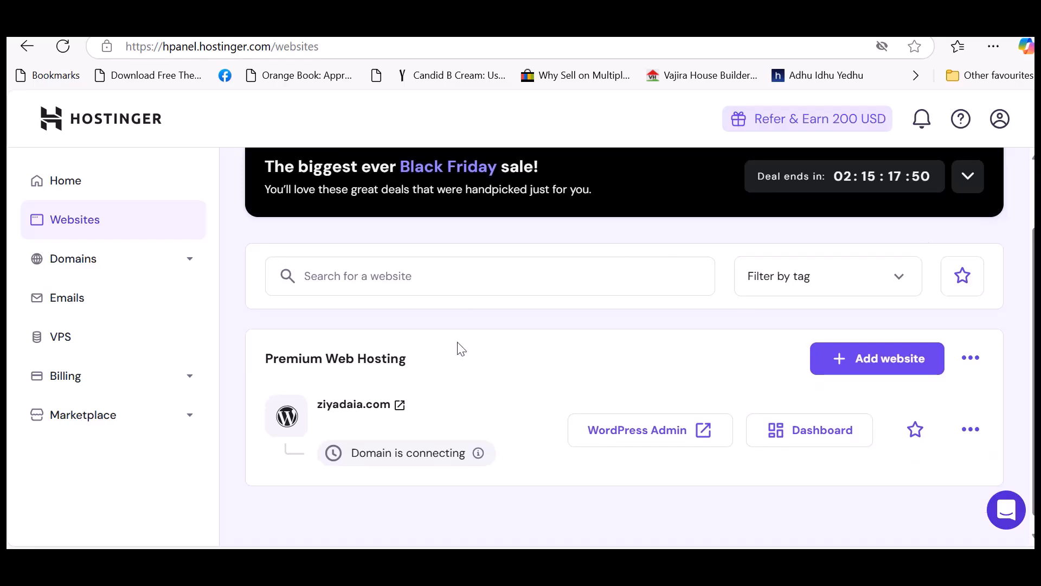
{"action": "scroll", "coordinate": [544, 342], "scroll_direction": "down", "scroll_amount": 1}
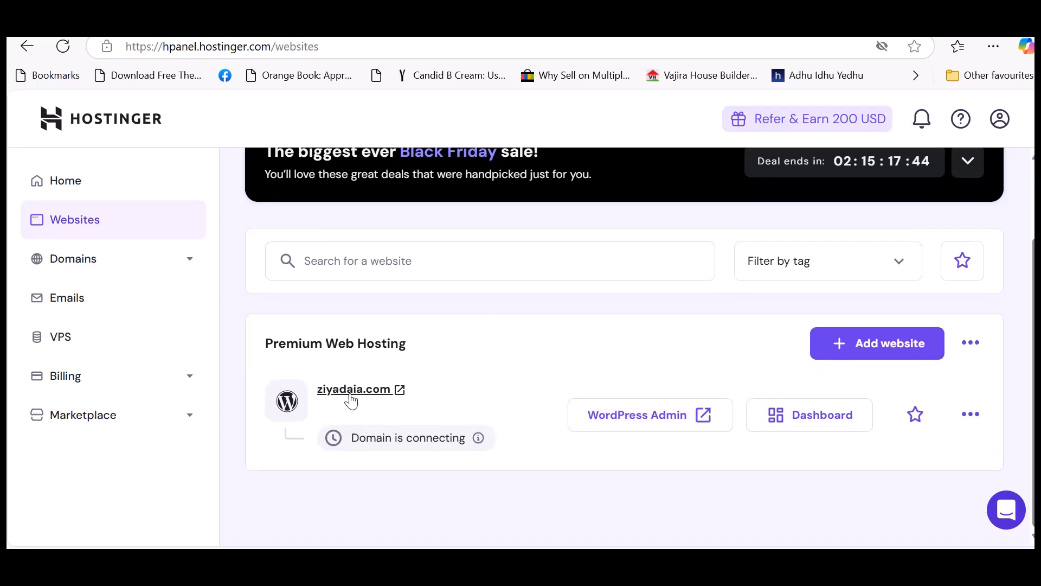
{"action": "left_click", "coordinate": [612, 422]}
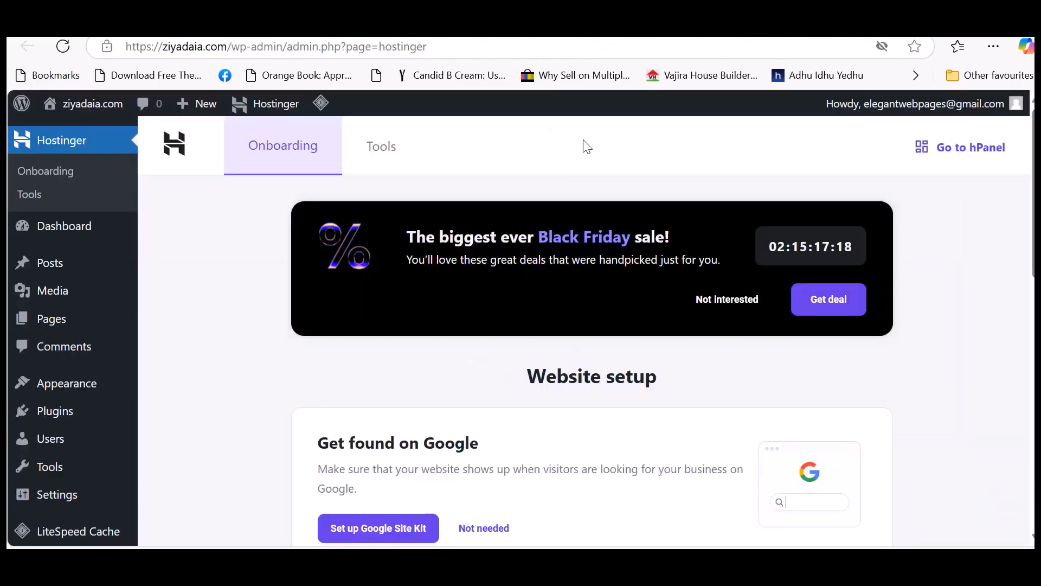
{"action": "left_click", "coordinate": [46, 230]}
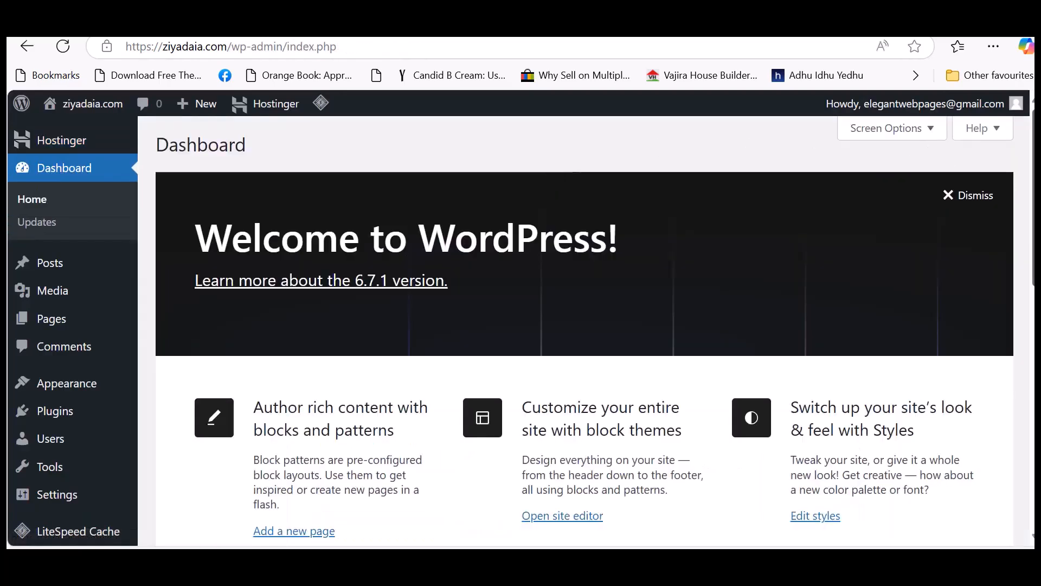
Hide the Site Health Status, At a Glance, Activity, Quick Draft, WordPress Events and News, and Welcome elements on the Dashboard.
{"action": "scroll", "coordinate": [585, 334], "scroll_direction": "down", "scroll_amount": 10}
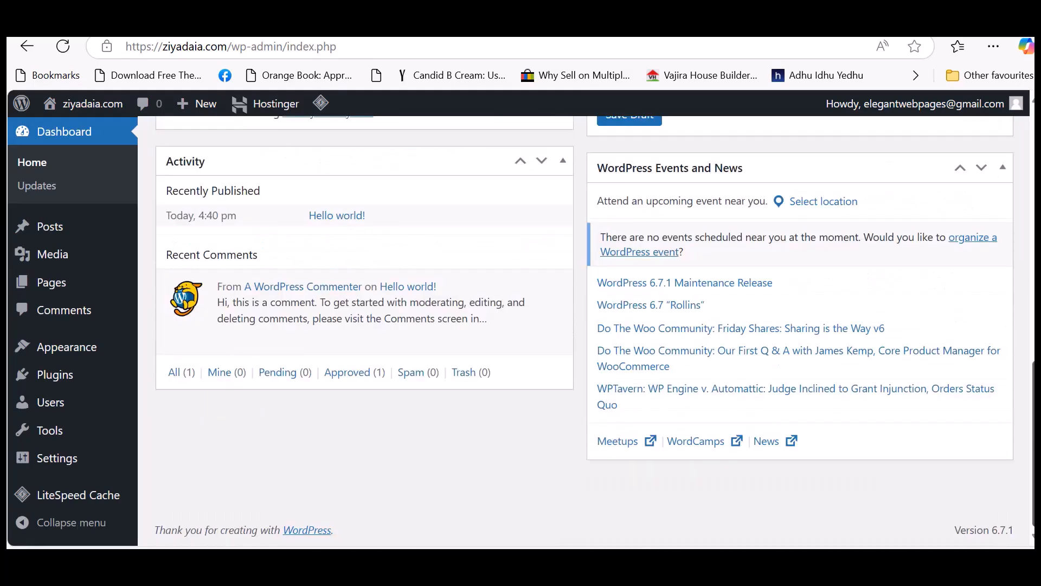
{"action": "scroll", "coordinate": [585, 334], "scroll_direction": "up", "scroll_amount": 10}
{"action": "left_click", "coordinate": [928, 129]}
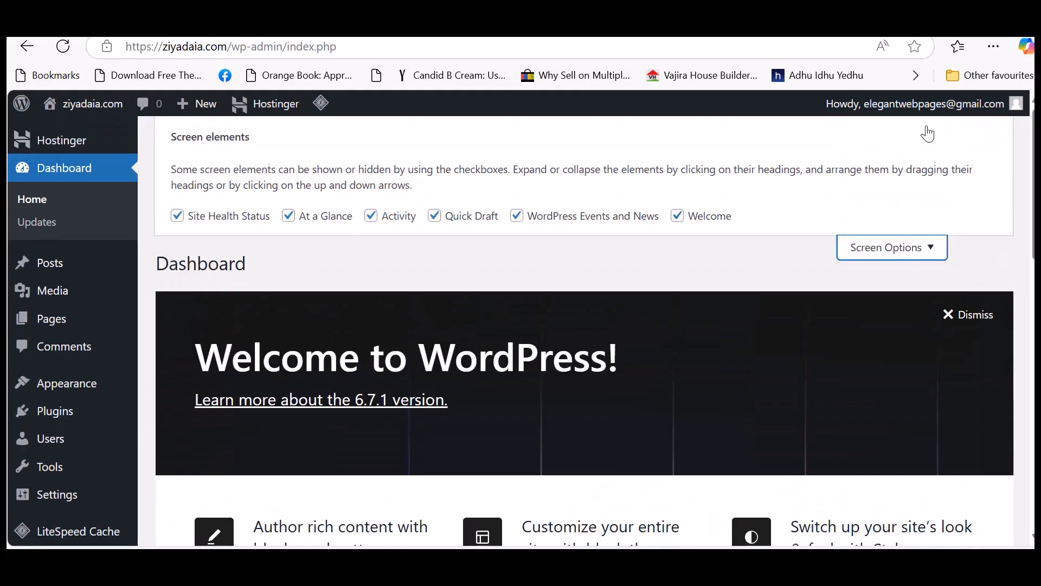
{"action": "left_click", "coordinate": [289, 217]}
{"action": "left_click", "coordinate": [370, 219]}
{"action": "left_click", "coordinate": [434, 216]}
{"action": "left_click", "coordinate": [517, 217]}
{"action": "left_click", "coordinate": [677, 216]}
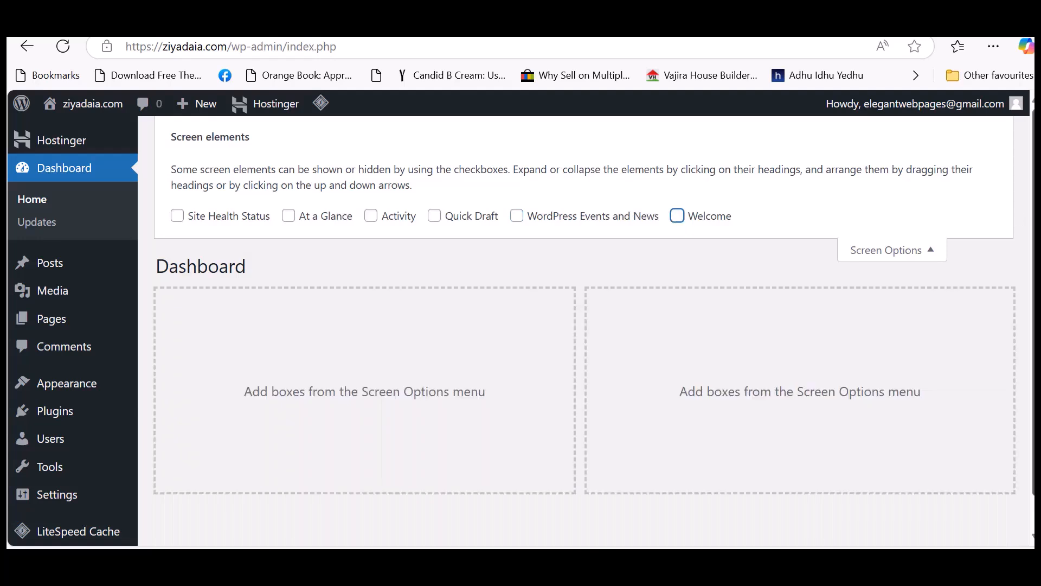
{"action": "scroll", "coordinate": [521, 325], "scroll_direction": "down", "scroll_amount": 1}
{"action": "scroll", "coordinate": [520, 326], "scroll_direction": "up", "scroll_amount": 1}
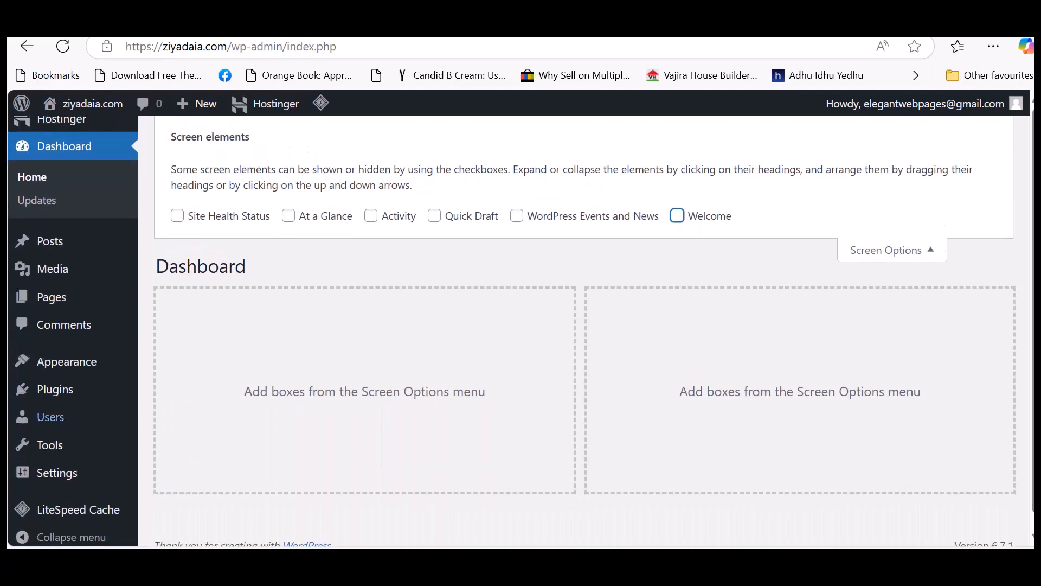
Open the Themes page under the site's appearance settings and look over the installed themes.
{"action": "mouse_move", "coordinate": [149, 372]}
{"action": "left_click", "coordinate": [166, 370]}
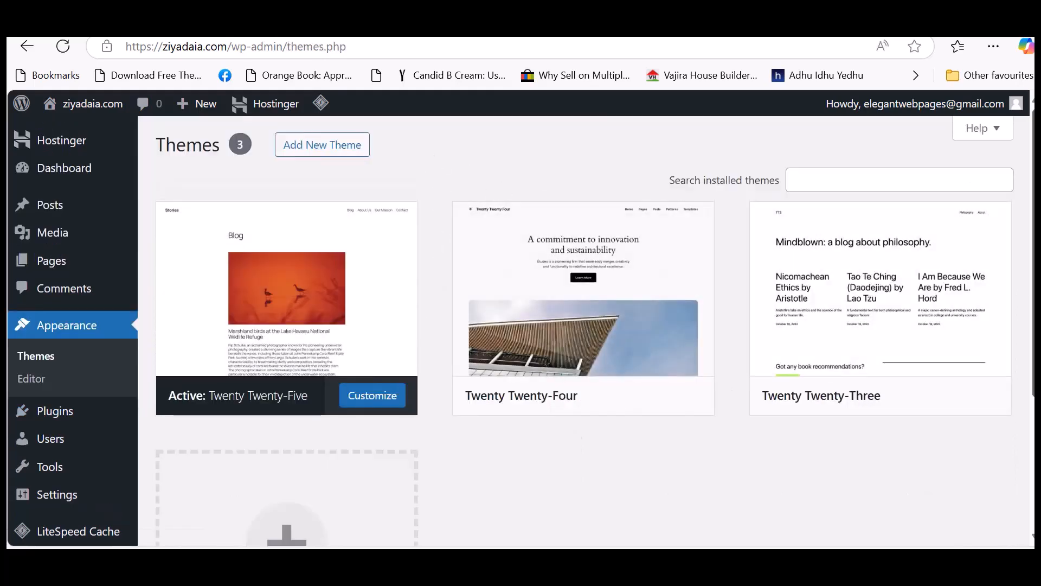
{"action": "scroll", "coordinate": [586, 326], "scroll_direction": "down", "scroll_amount": 3}
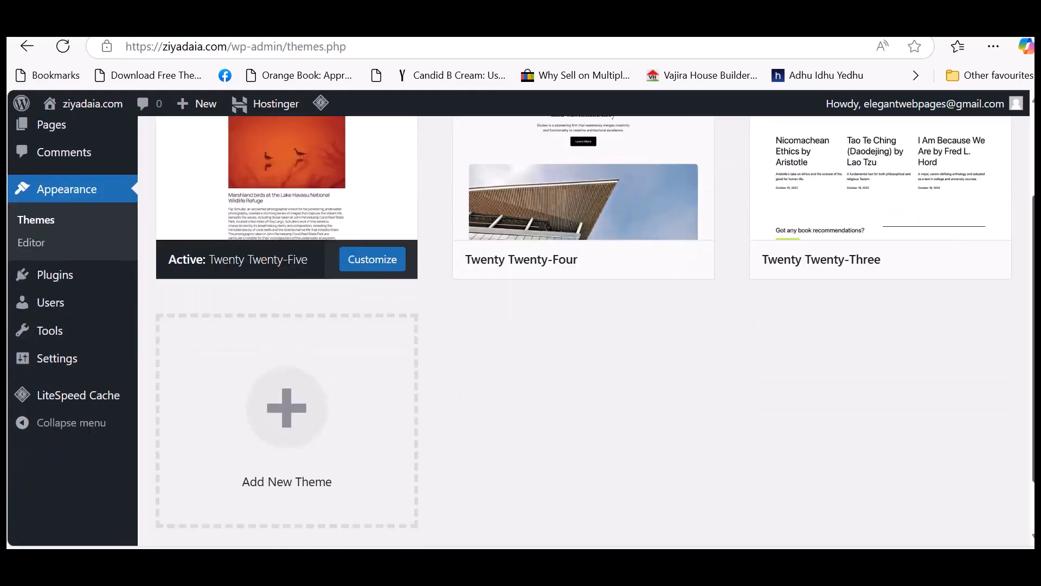
{"action": "scroll", "coordinate": [890, 465], "scroll_direction": "up", "scroll_amount": 5}
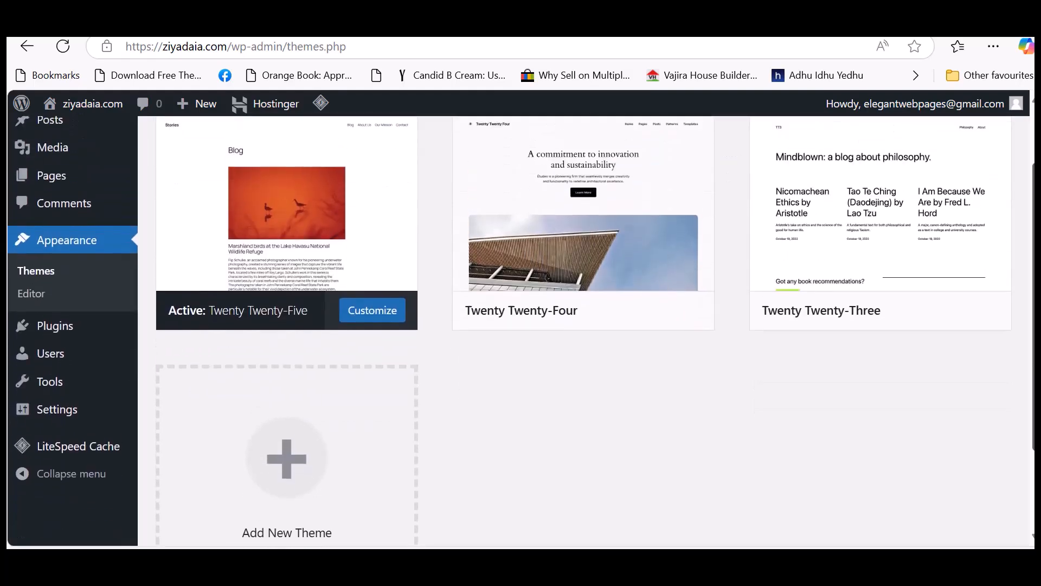